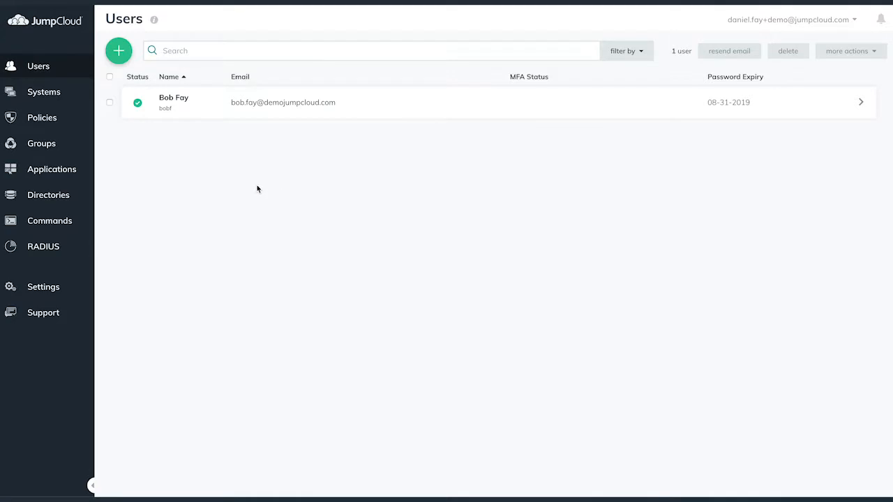
Step: Switch from the users list to the Systems page, which shows 0 systems
left_click(74, 94)
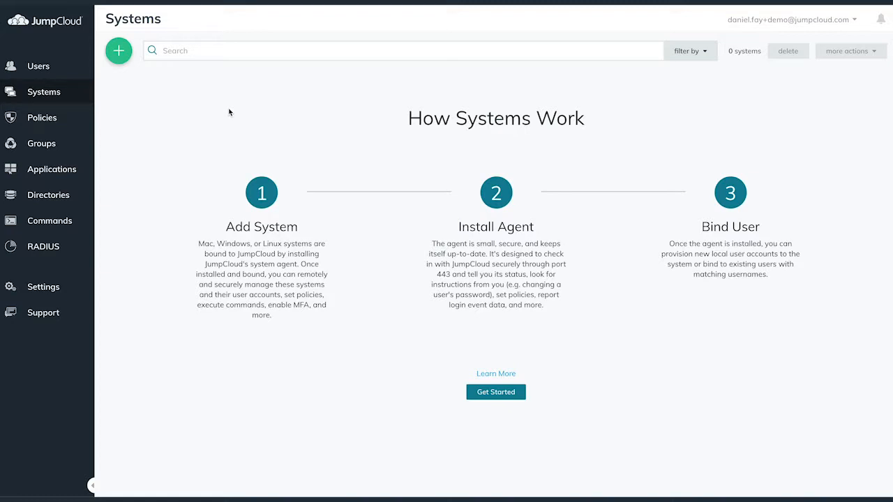
Step: From the new-system Windows instructions, download the agent installer and copy the Connect Key
left_click(118, 53)
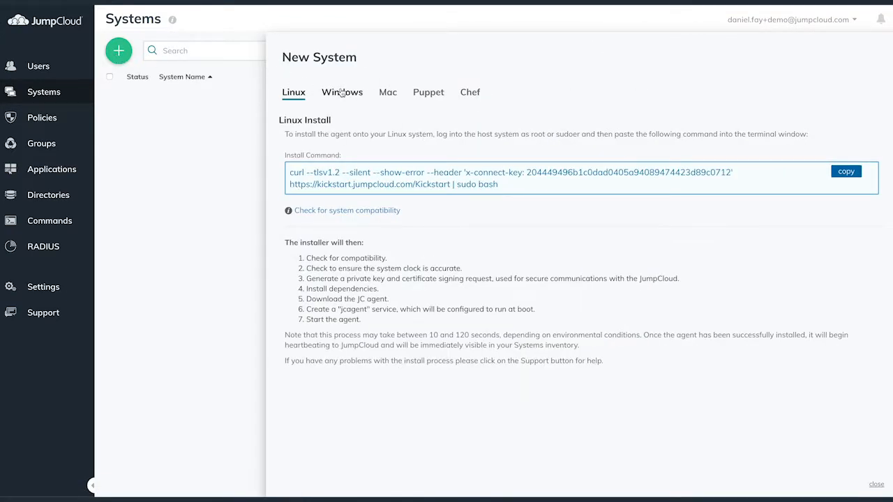
left_click(342, 93)
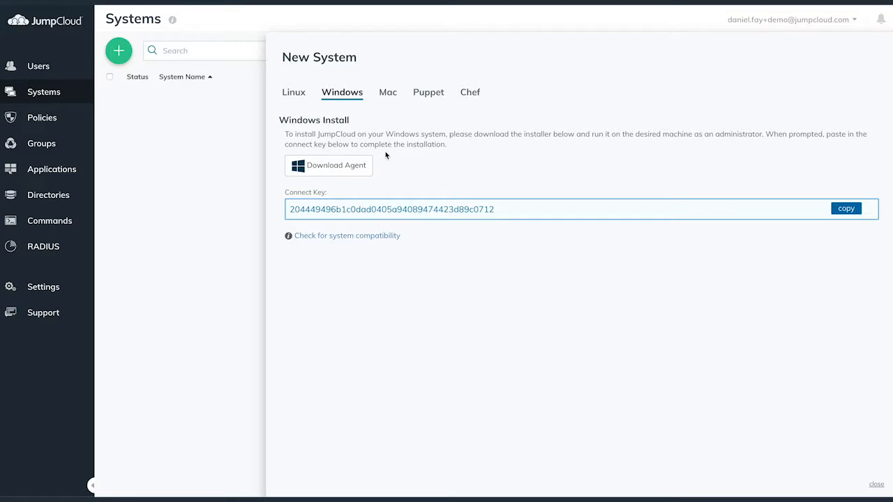
left_click(352, 173)
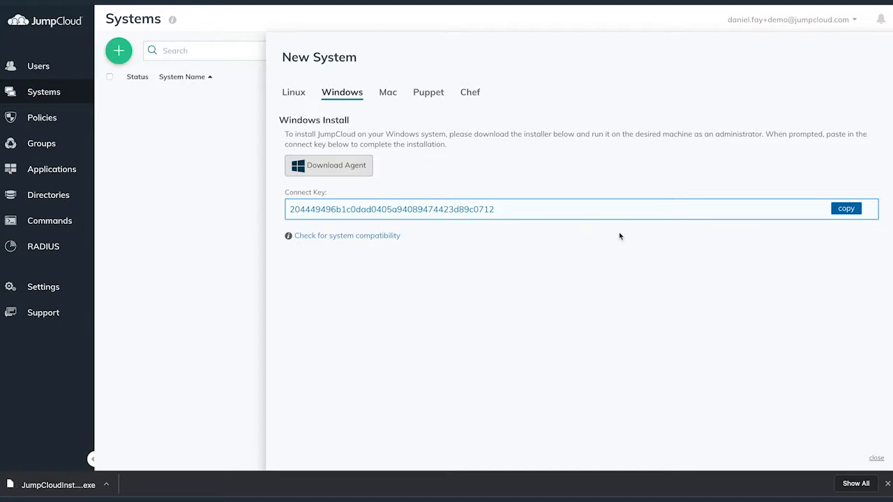
left_click(845, 208)
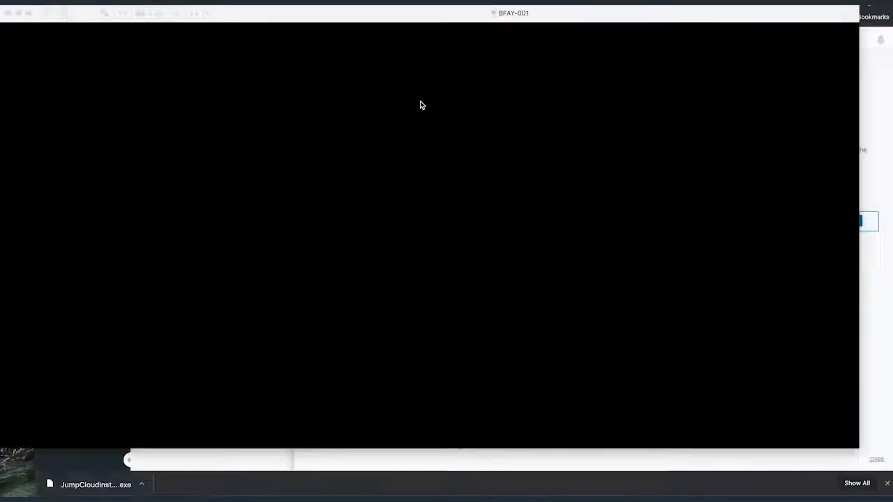
Step: Wake the BFAY-001 Windows 10 VM and sign in with the account password
left_click(420, 104)
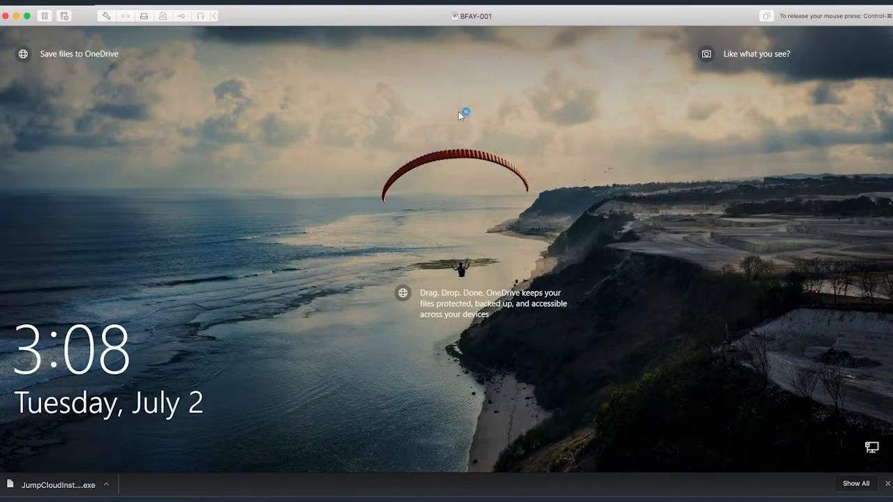
left_click(458, 111)
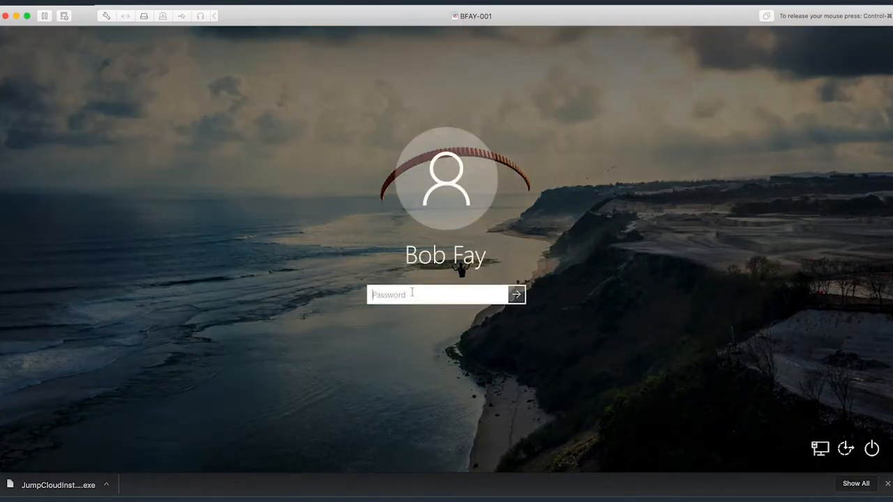
type("**********")
left_click(501, 296)
key("Return")
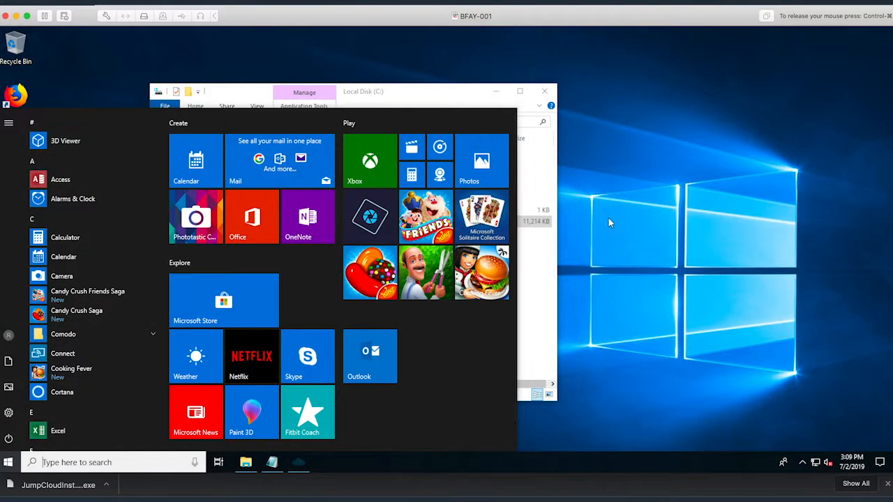
Step: Run JumpCloudInstaller from Local Disk (C:) and install to the default C:\Program Files\JumpCloud folder
left_click(623, 216)
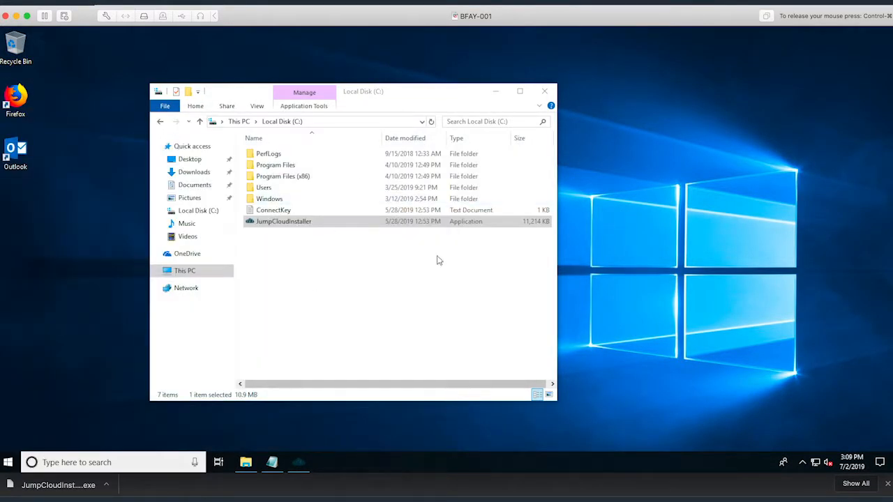
left_click(371, 267)
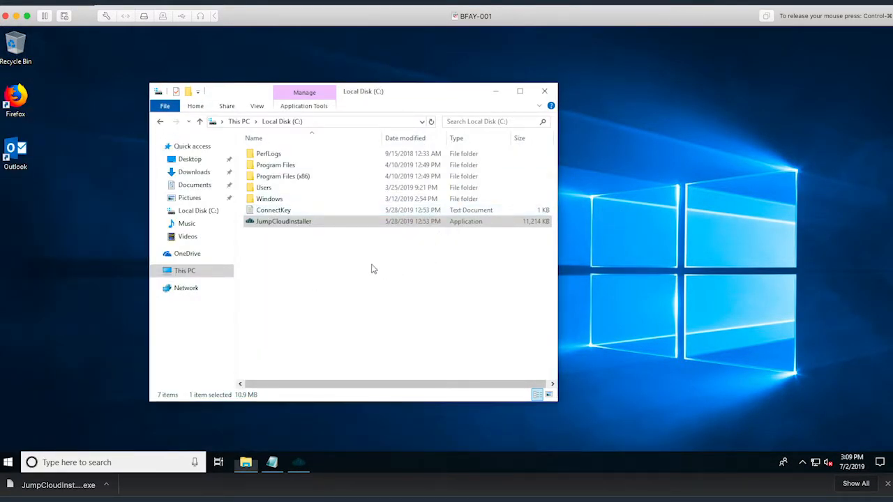
left_click(311, 226)
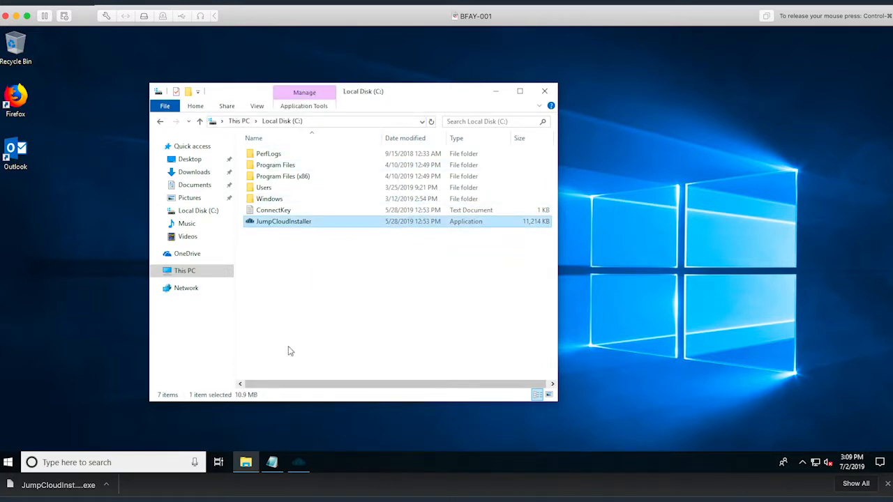
left_click(279, 456)
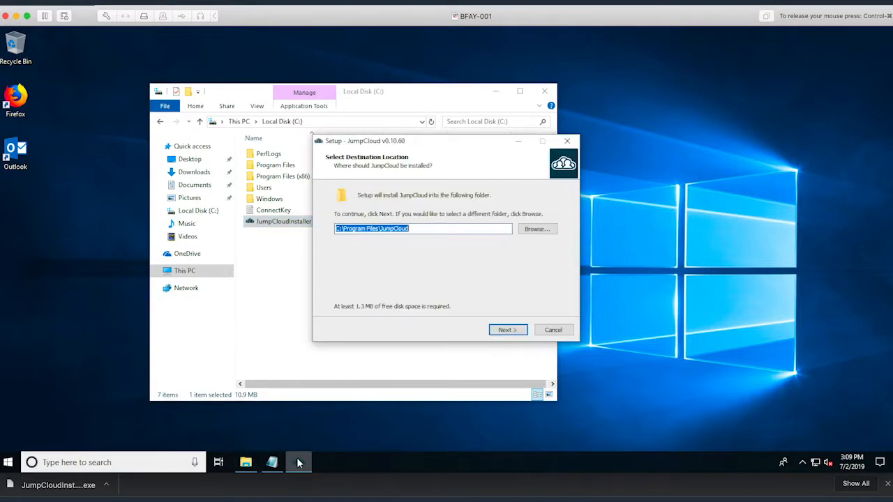
left_click(508, 329)
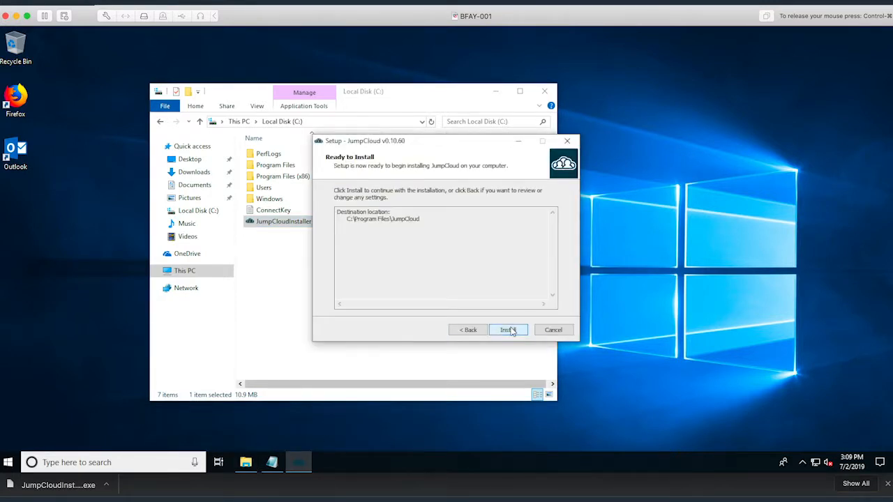
left_click(508, 329)
Step: Paste the connect key from the ConnectKey note into the Key field and finish setup
left_click(272, 463)
double_click(180, 59)
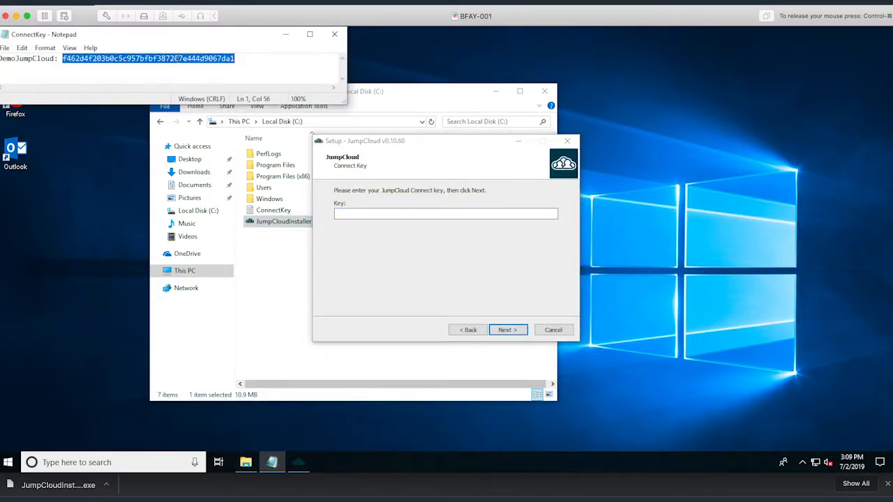
left_click(367, 213)
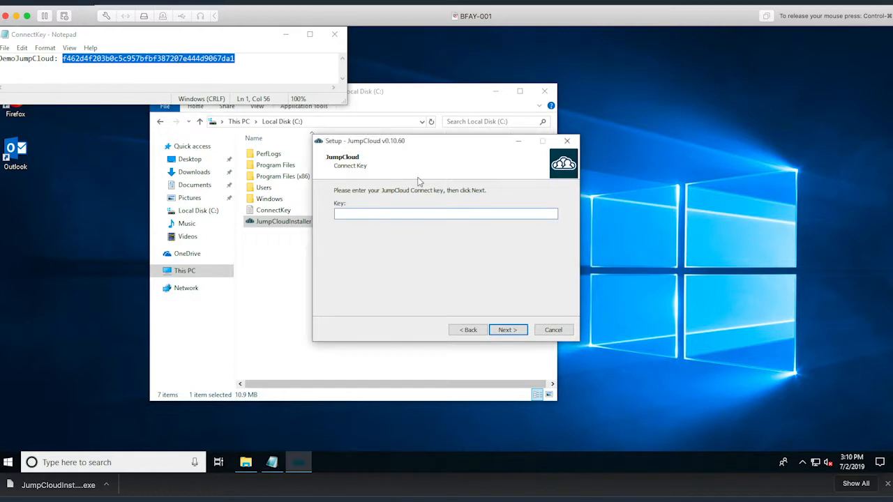
key("ctrl+v")
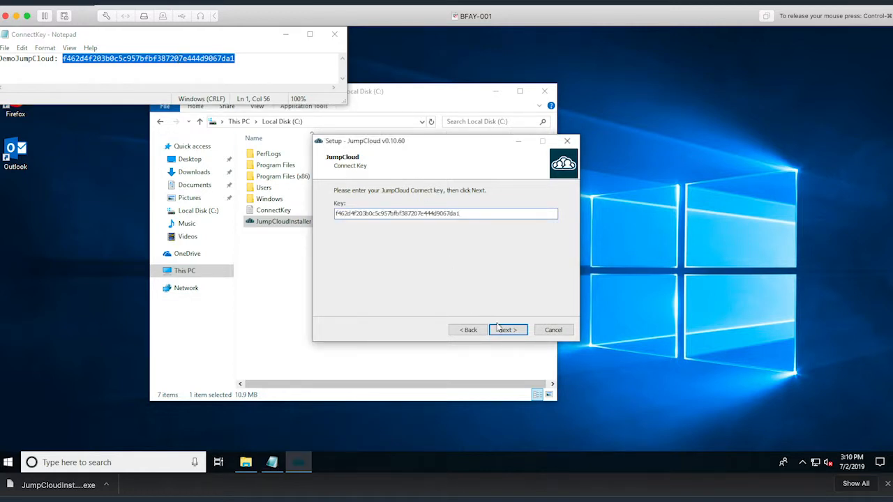
left_click(501, 329)
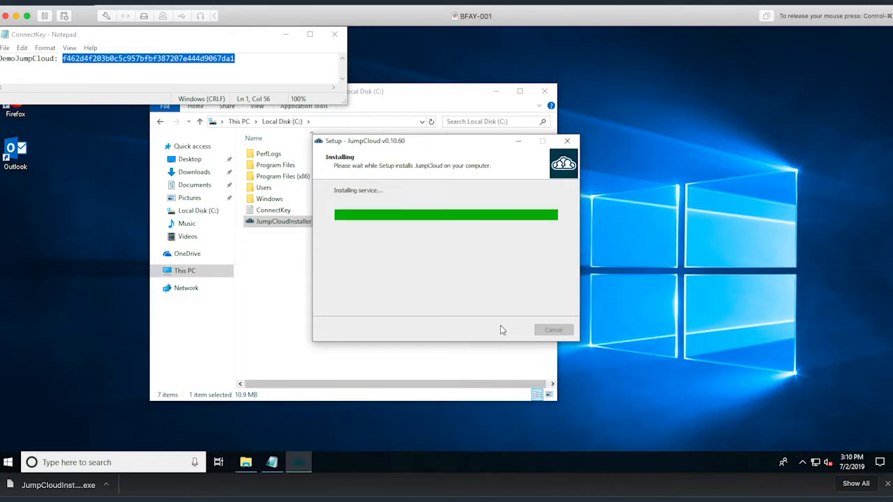
left_click(504, 330)
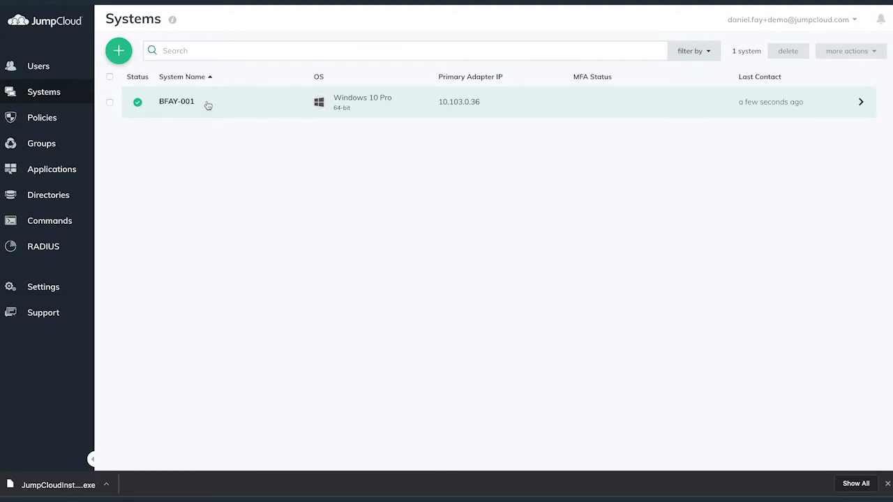
Step: Inspect the BFAY-001 system details to confirm it is active and reporting
left_click(208, 106)
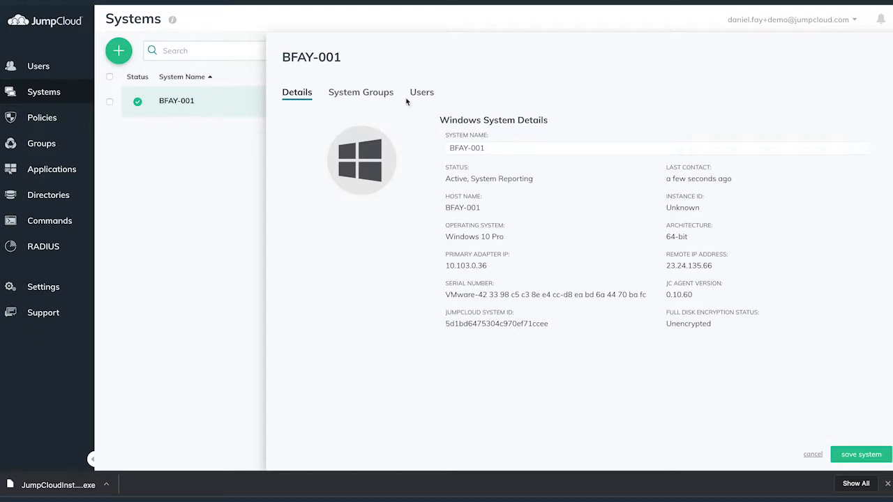
left_click(813, 455)
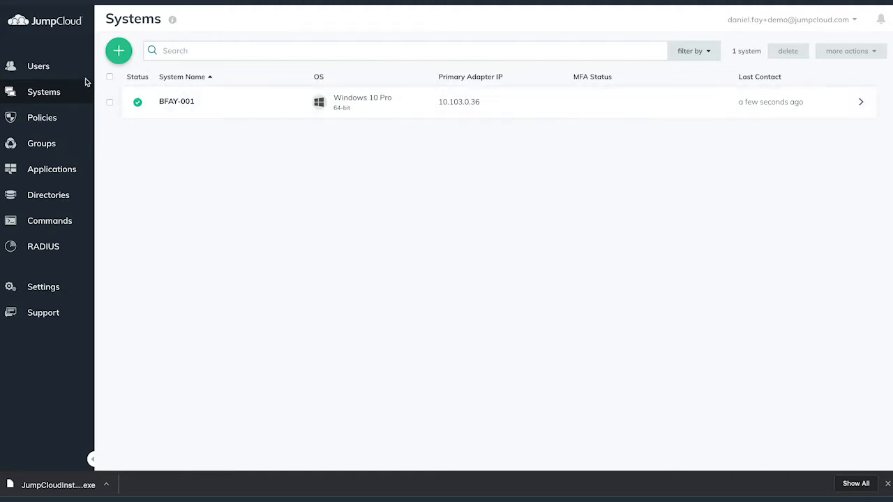
left_click(62, 67)
left_click(293, 109)
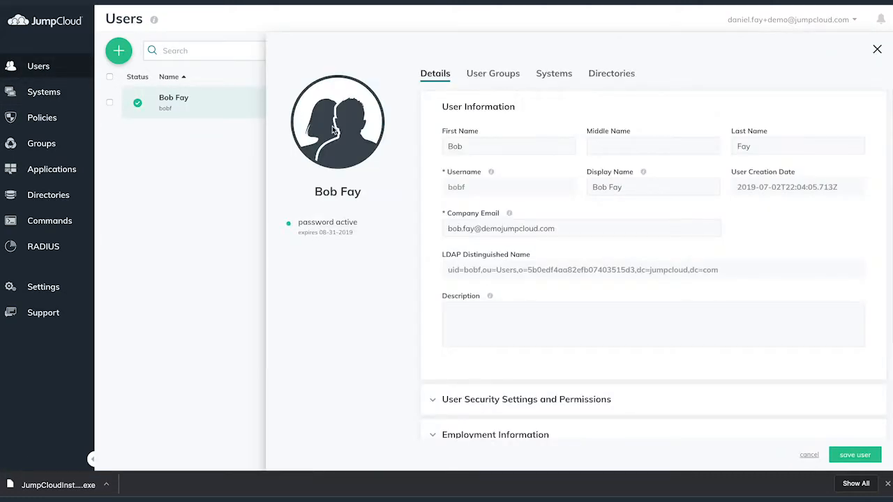
double_click(457, 187)
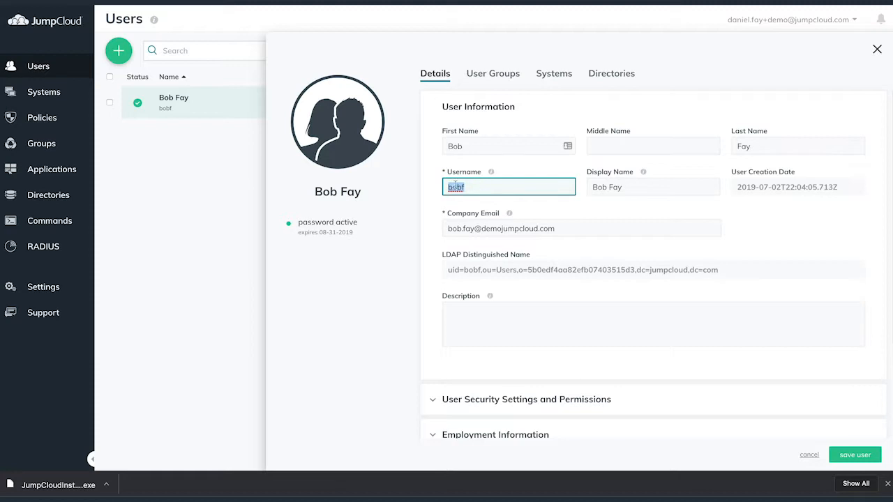
left_click(492, 184)
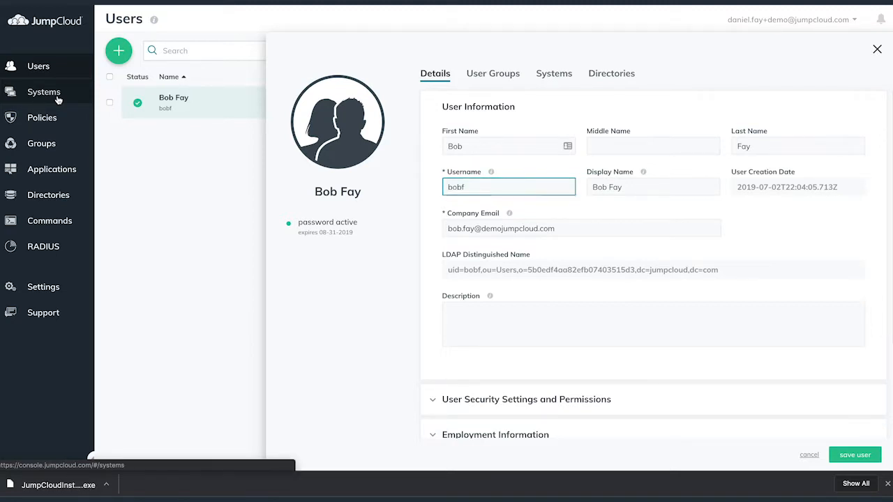
left_click(58, 99)
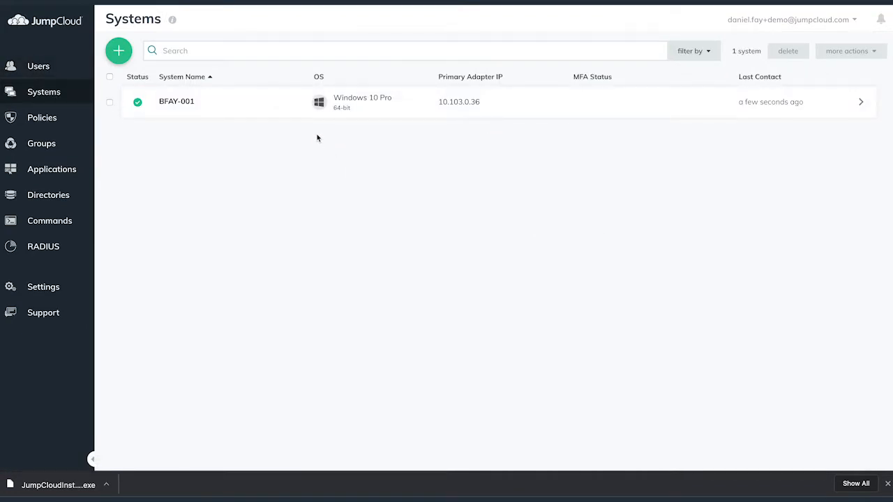
left_click(253, 108)
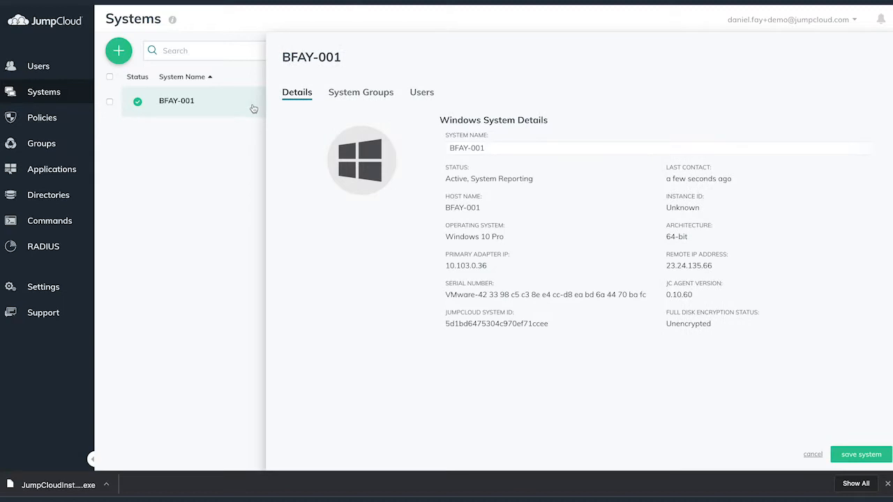
left_click(421, 92)
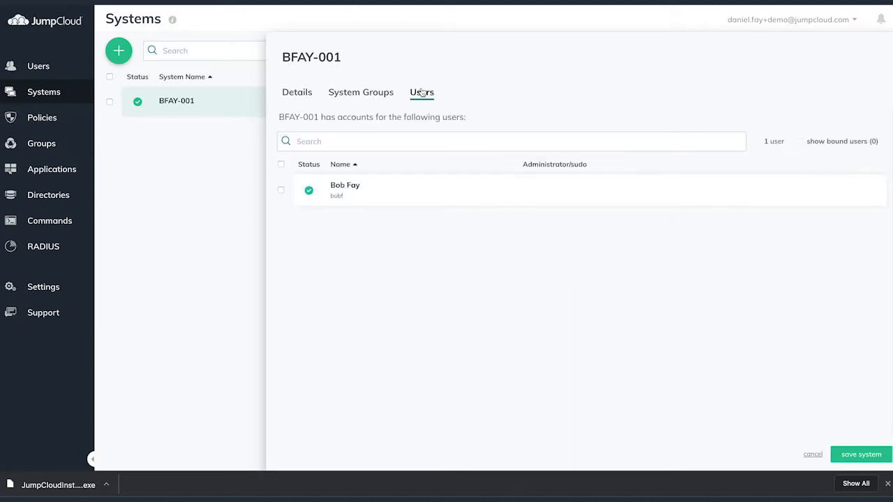
left_click(282, 192)
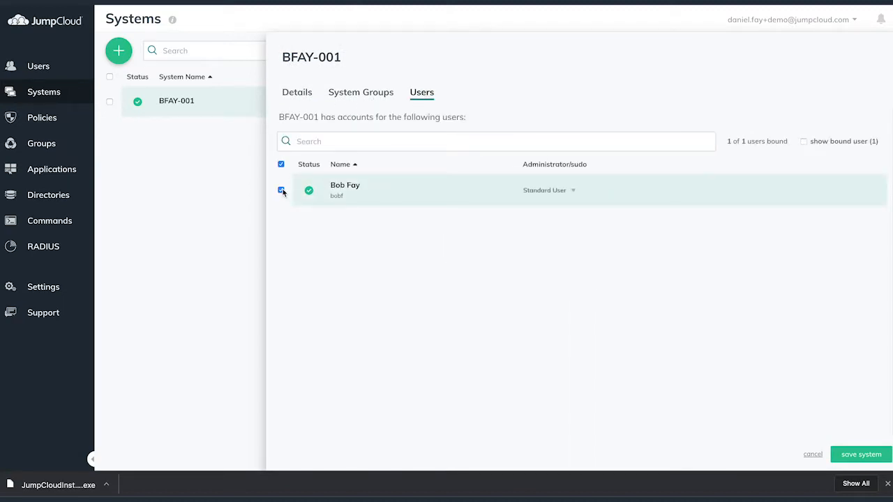
left_click(545, 192)
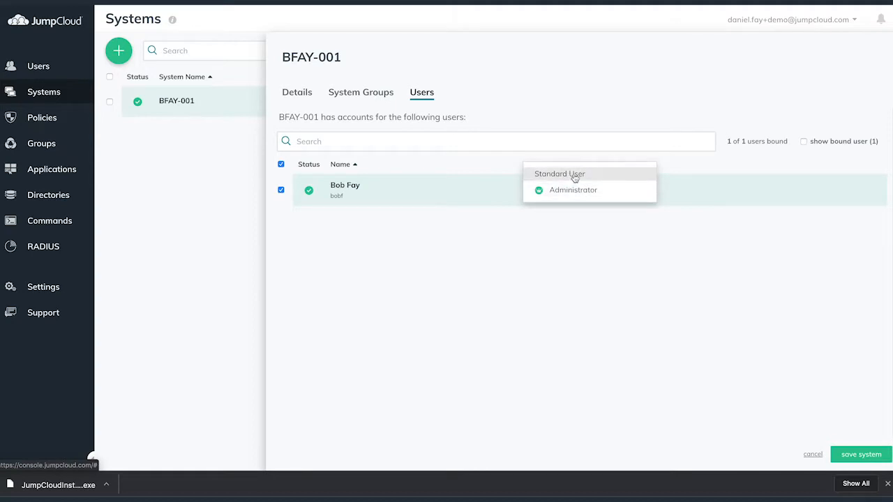
left_click(578, 179)
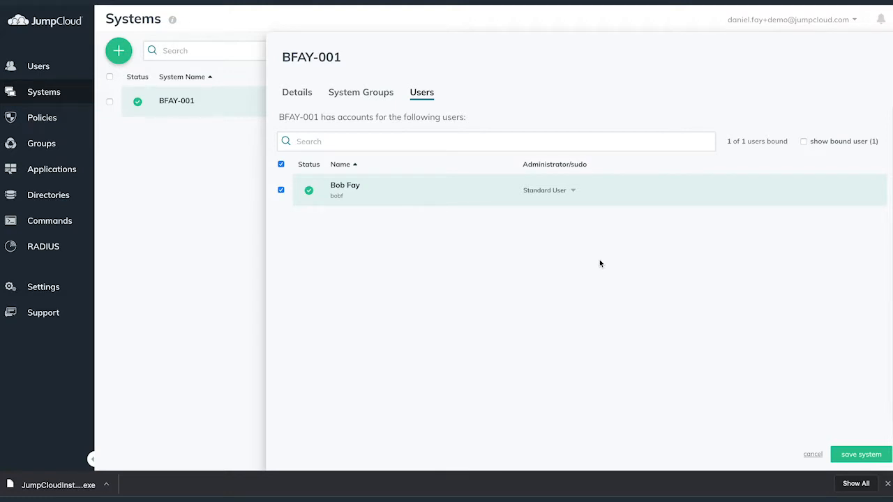
left_click(855, 456)
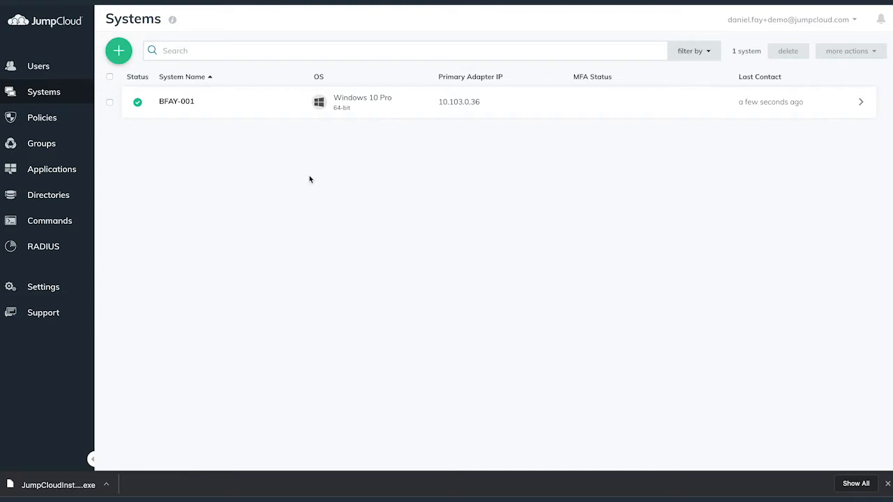
left_click(68, 68)
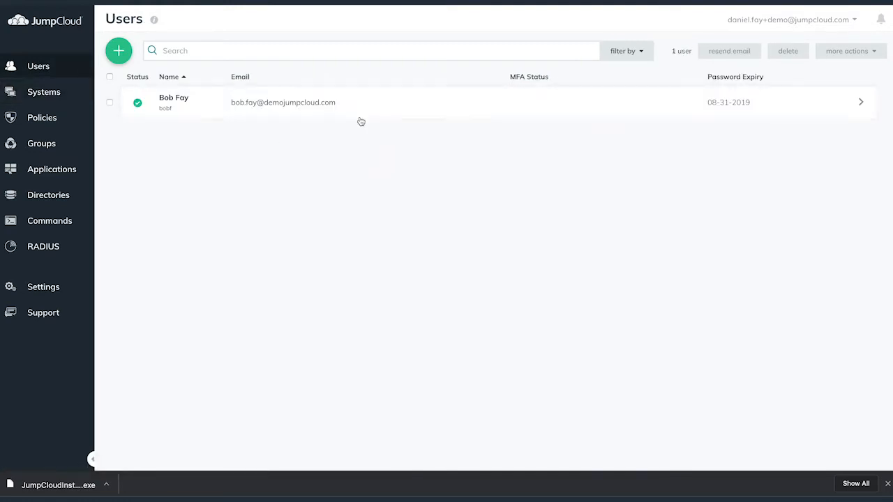
left_click(383, 111)
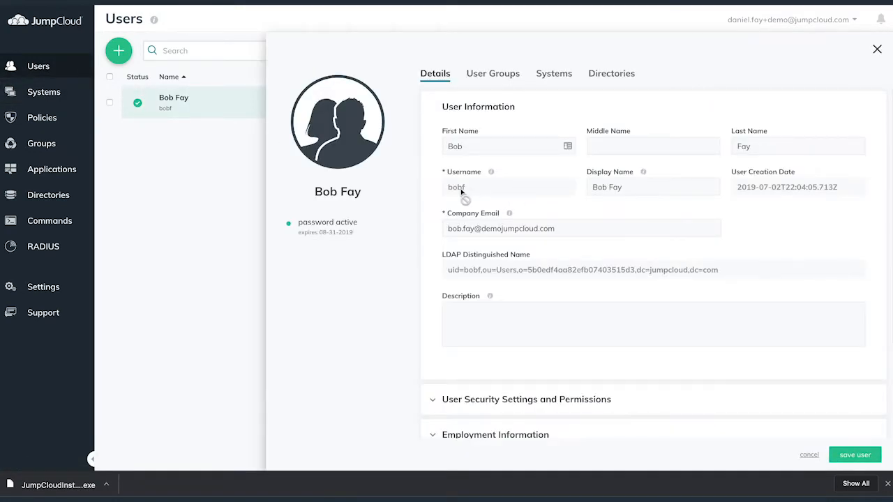
double_click(452, 189)
left_click(434, 205)
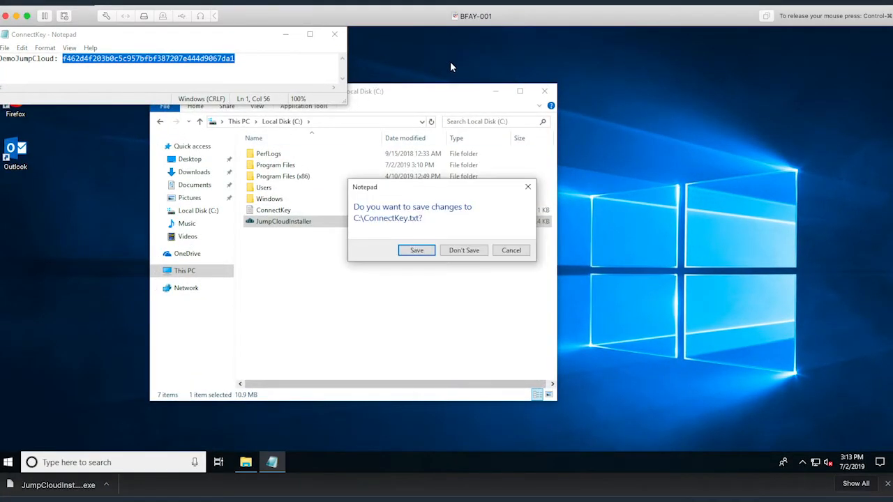
Step: Close ConnectKey.txt without saving and the C: drive window, then sign out of Windows
left_click(464, 251)
left_click(545, 91)
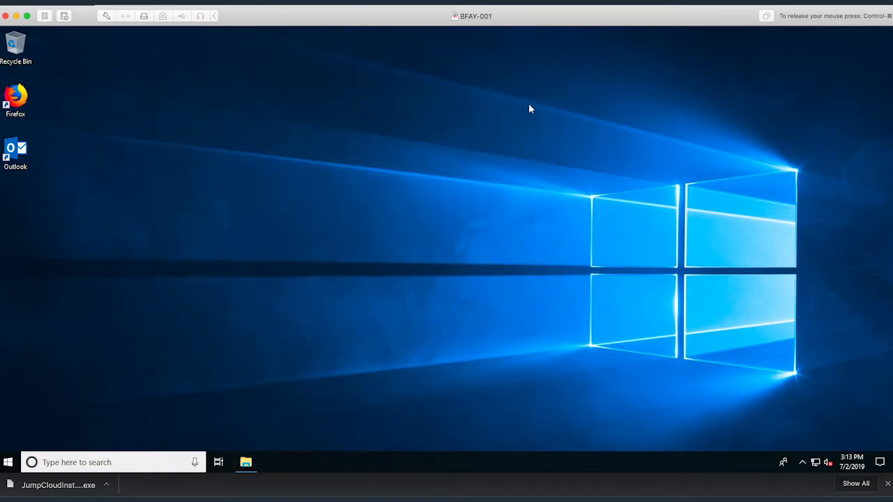
left_click(8, 462)
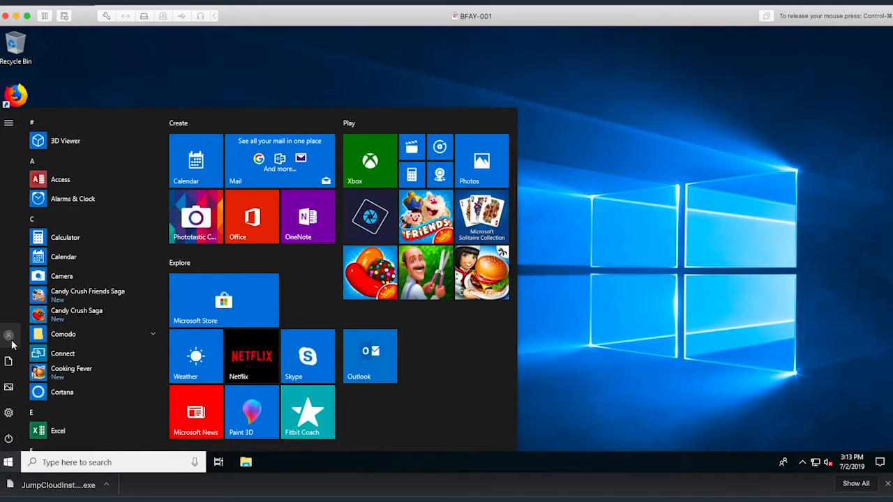
left_click(12, 344)
left_click(30, 308)
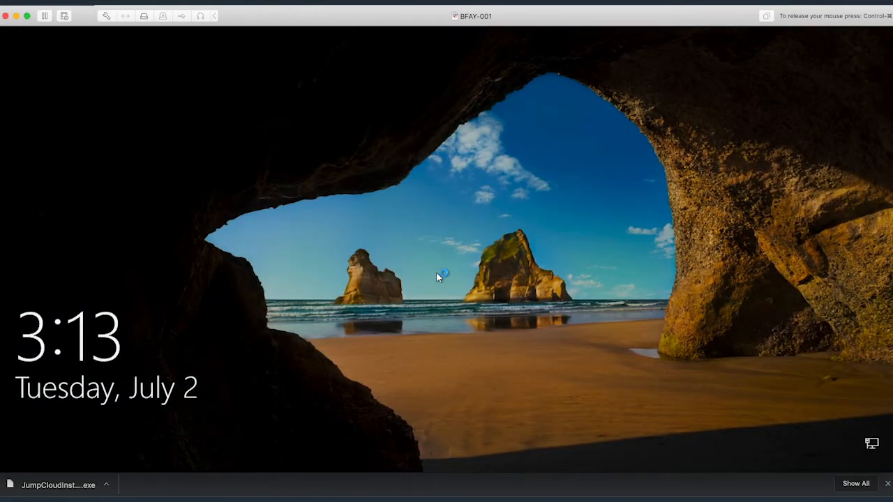
left_click(436, 272)
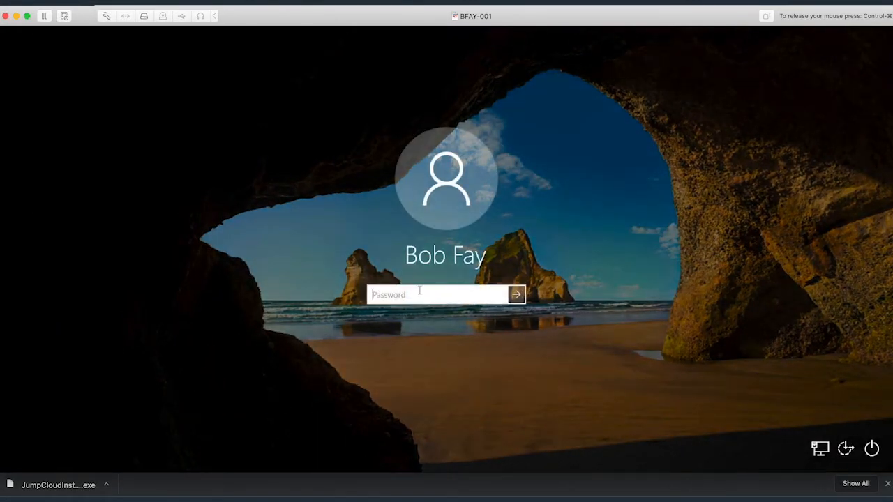
left_click(499, 295)
key("Return")
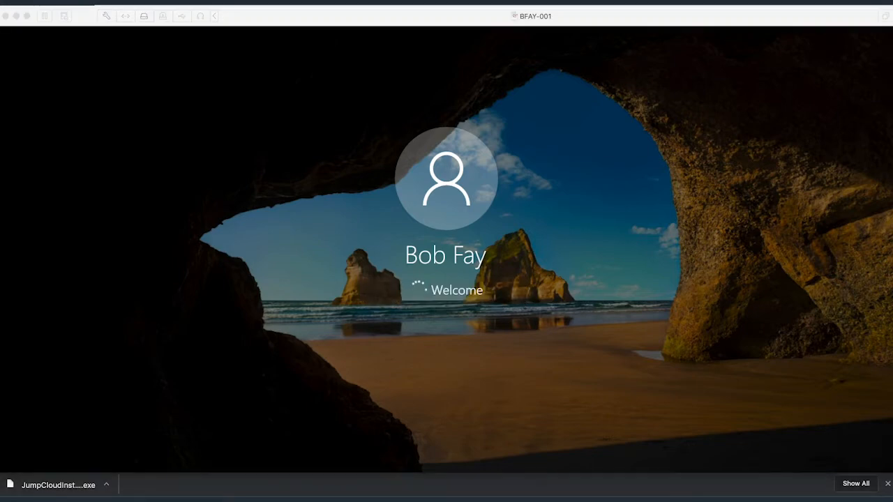